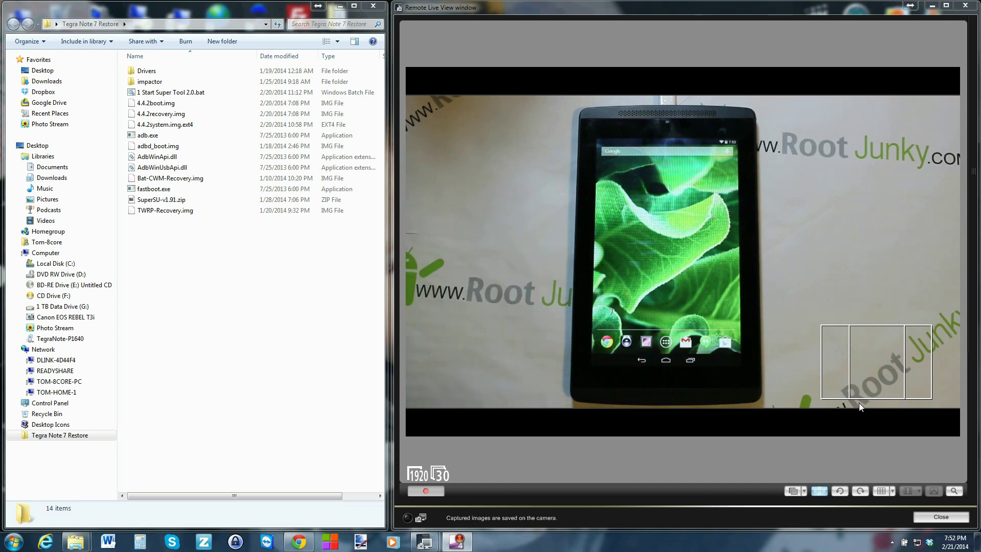
- Look up the Nvidia Tegra Note 7 Super tool 2.0.zip download in the Tegra Note 7 folder, then minimize that folder
left_click(222, 13)
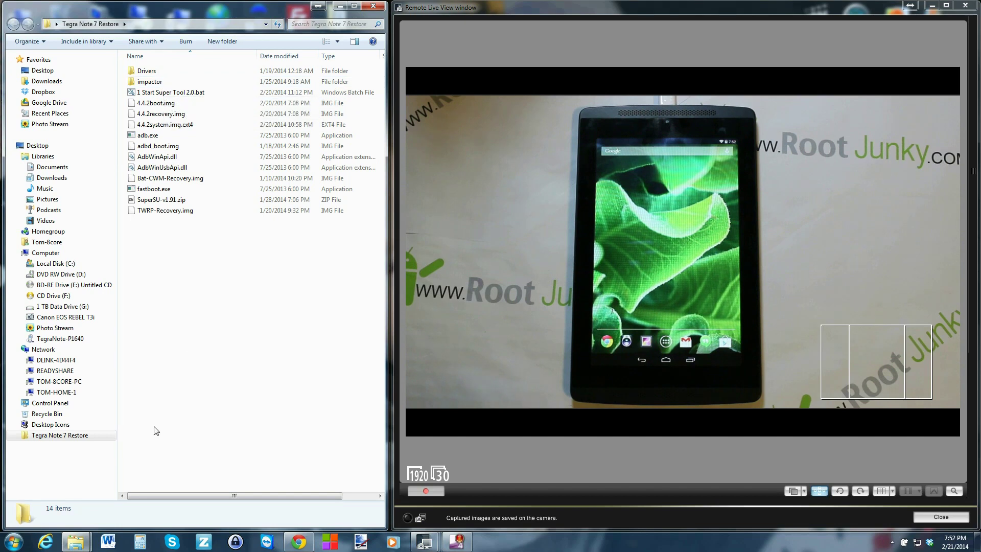
mouse_move(75, 541)
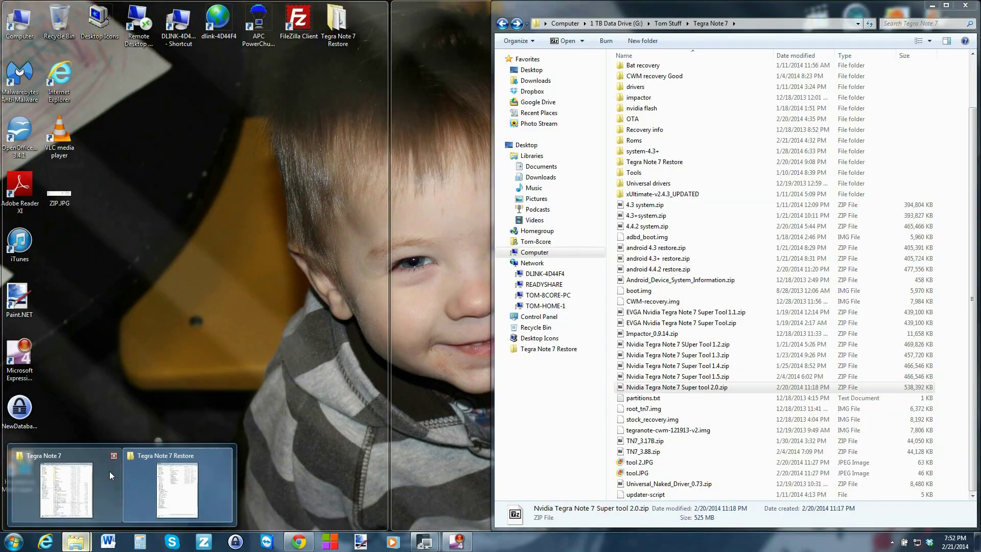
left_click(109, 471)
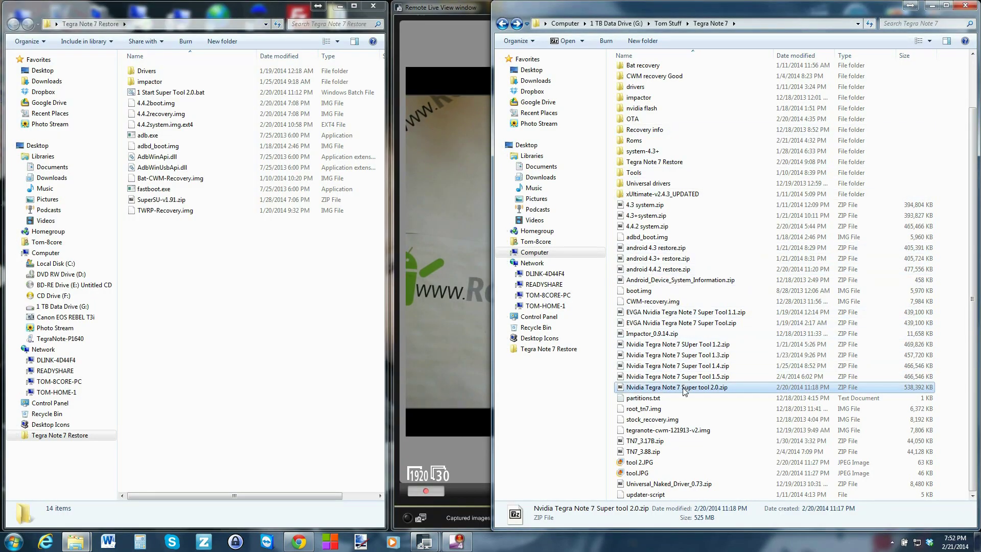
left_click(633, 389)
left_click(756, 389)
left_click(932, 6)
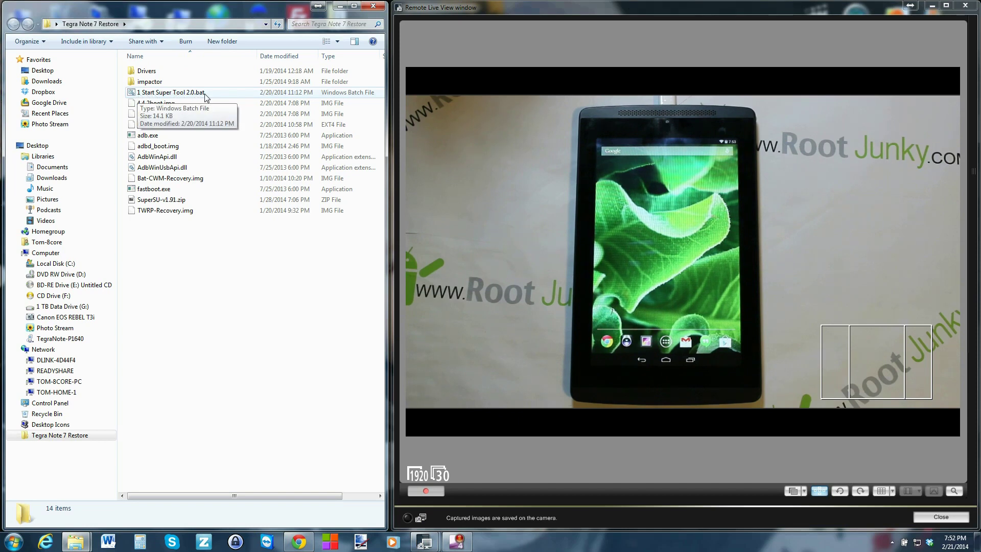
- Launch 1 Start Super Tool 2.0.bat and choose option 7, ADB & Fastboot Driver Install
double_click(212, 95)
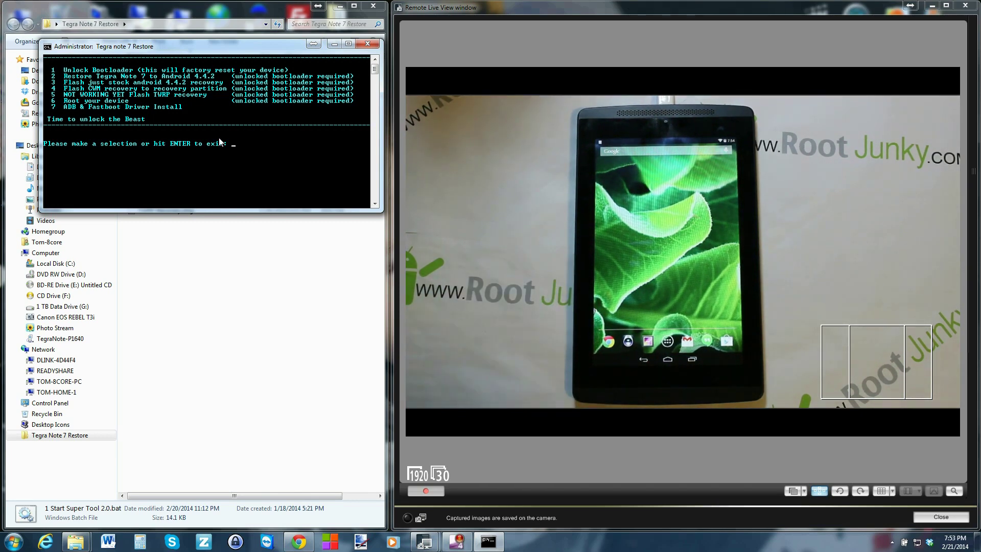
left_click(369, 45)
double_click(191, 92)
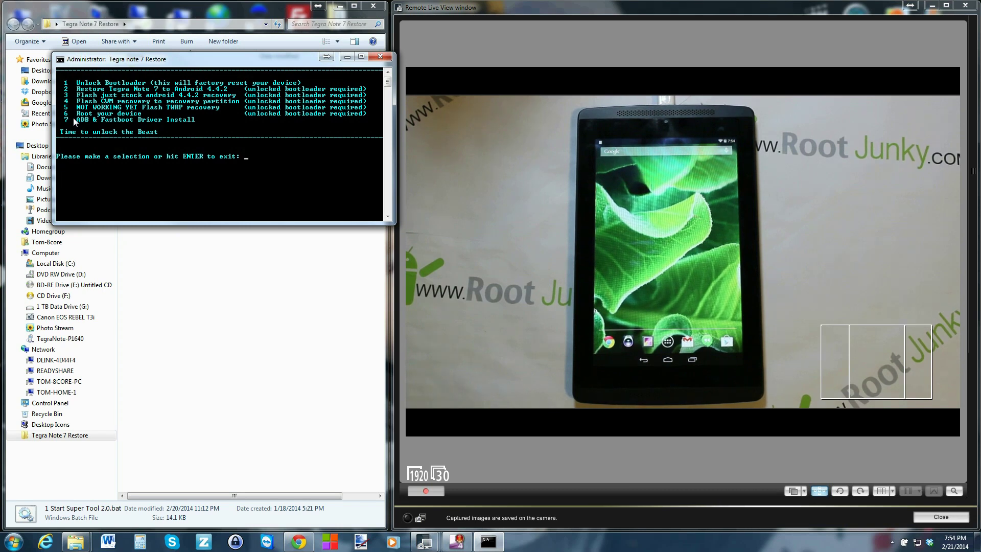
type("7")
key("Return")
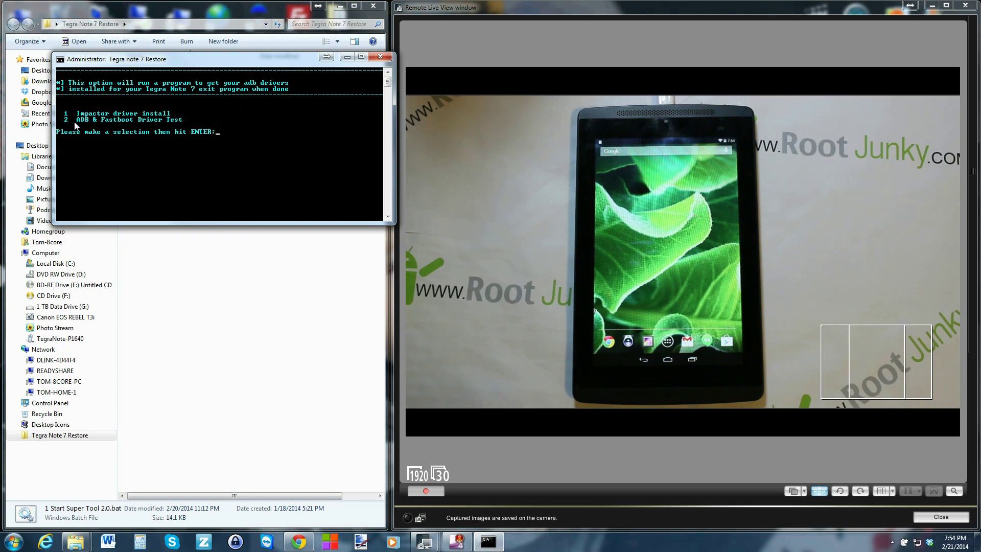
- Run the ADB & Fastboot Driver Test through both driver checks, reboot the tablet and return to the start menu
key("Return")
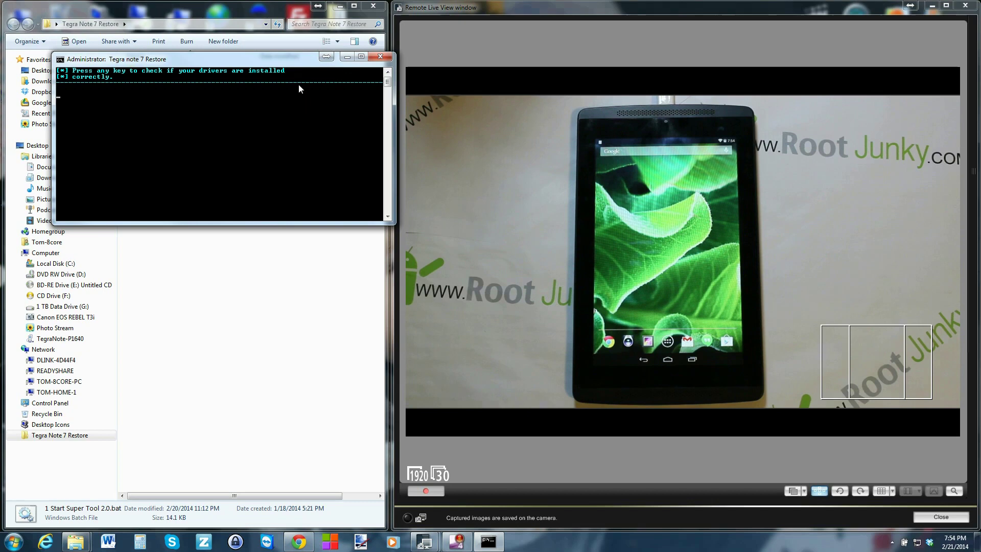
key("Return")
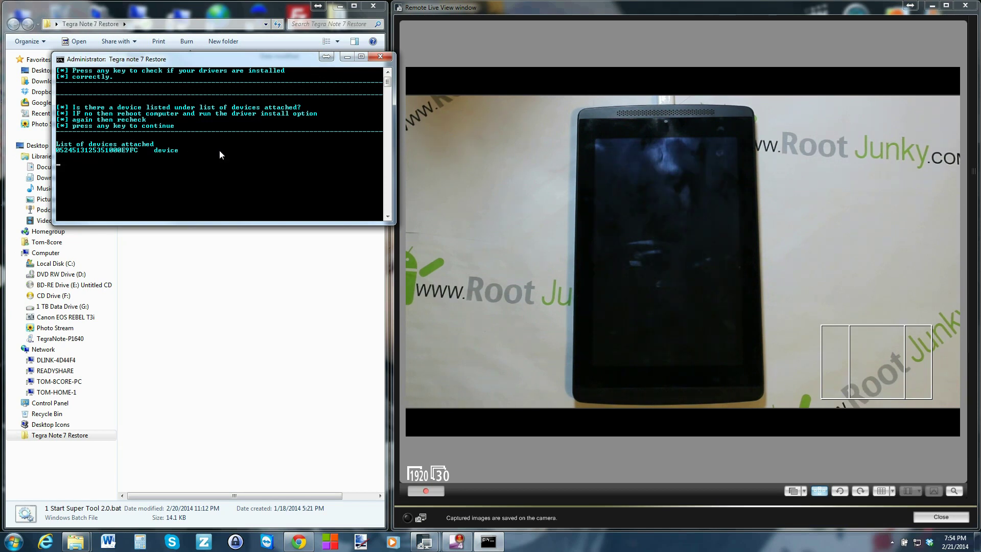
key("Return")
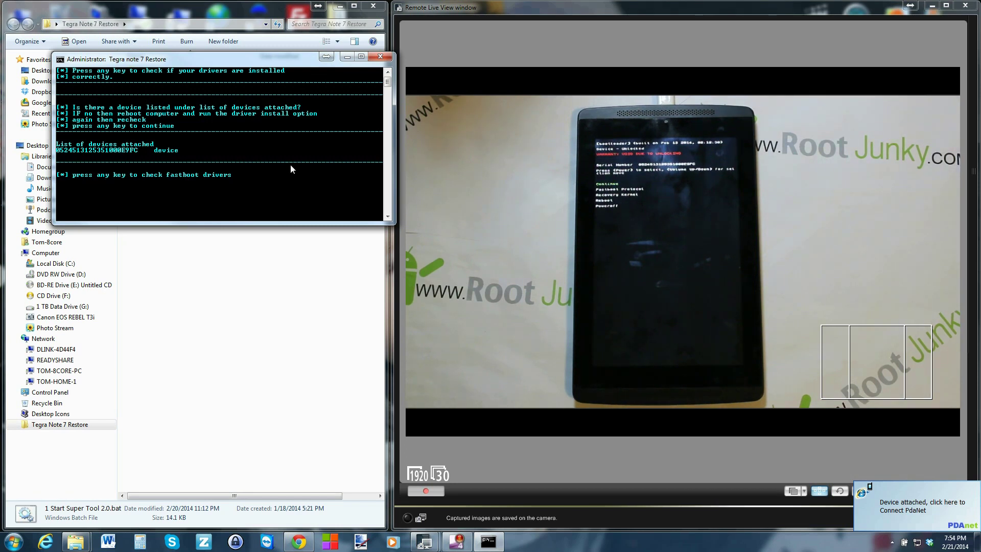
key("Return")
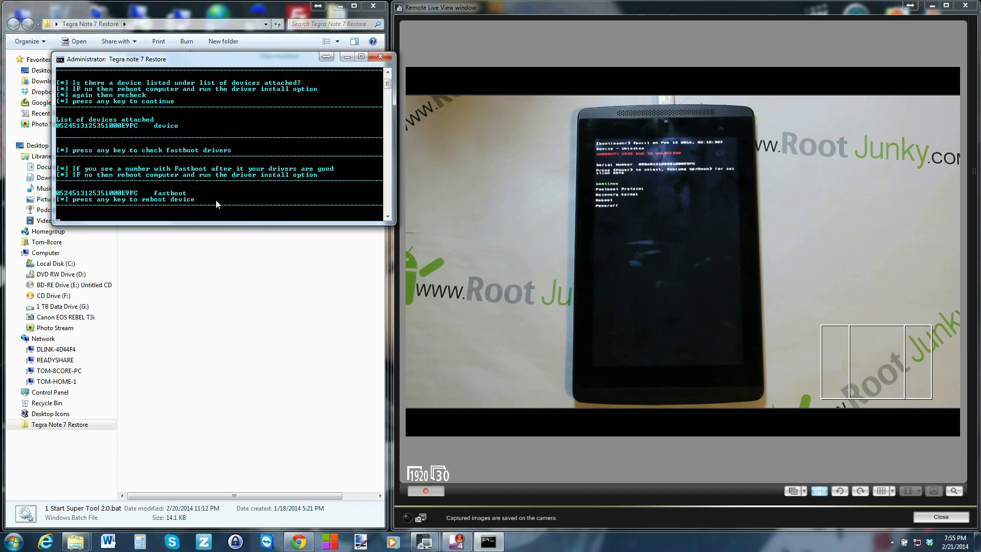
key("Return")
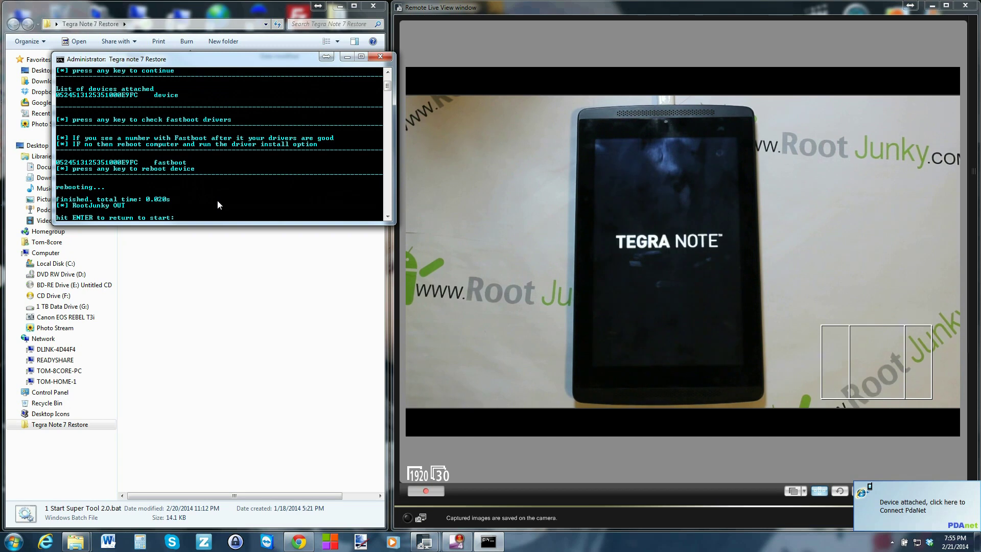
key("Return")
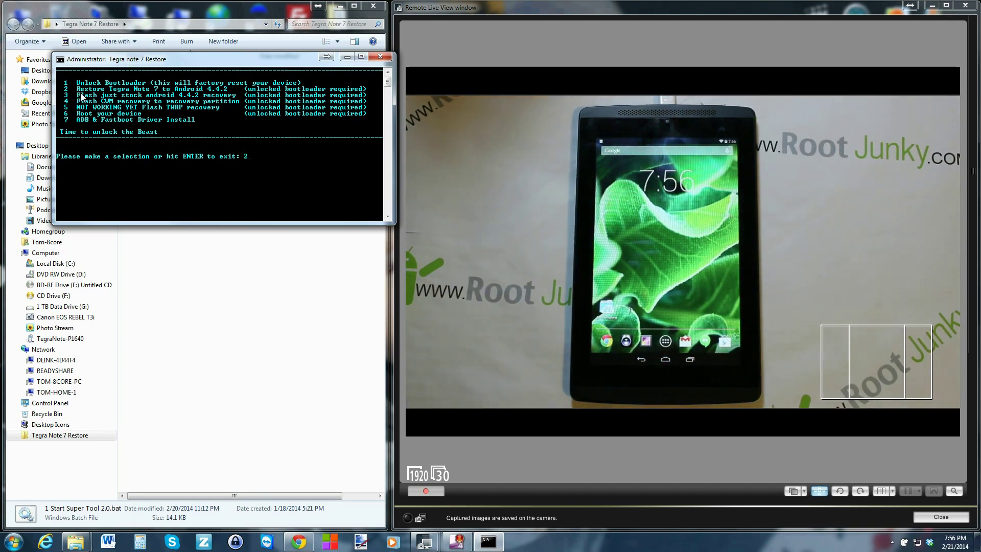
- Restore the Tegra Note 7 to Android 4.4.2 with option 2, including option 1, the data wipe factory reset, and reboot it
key("Return")
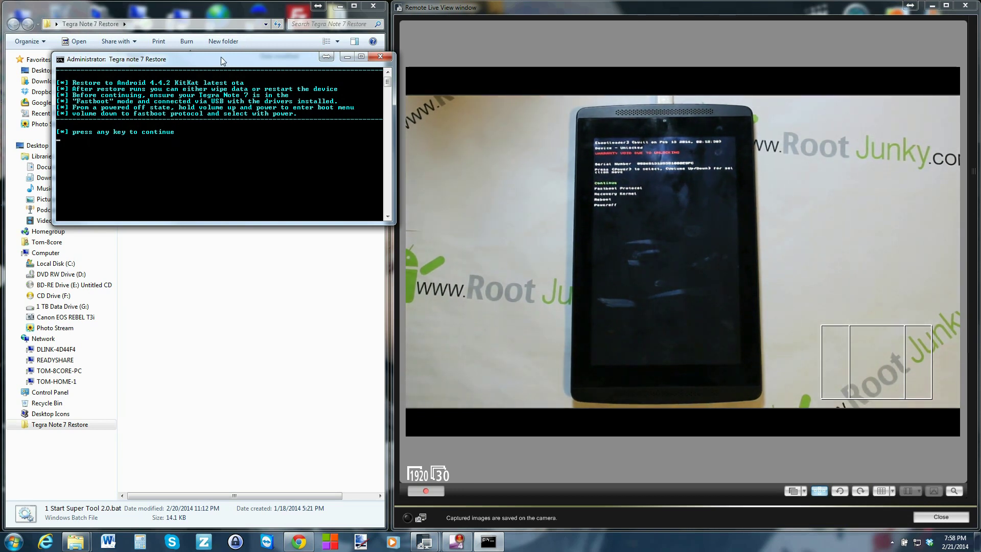
key("Return")
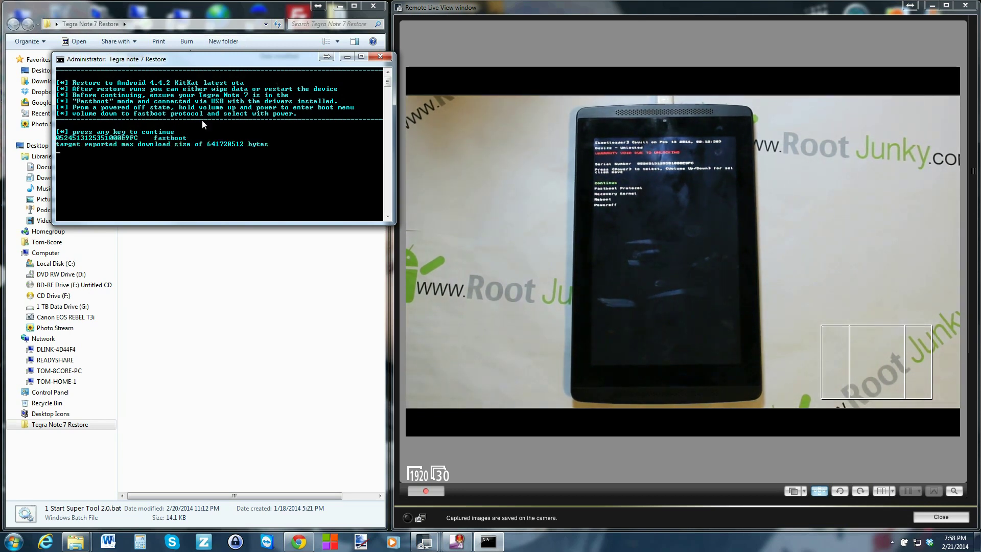
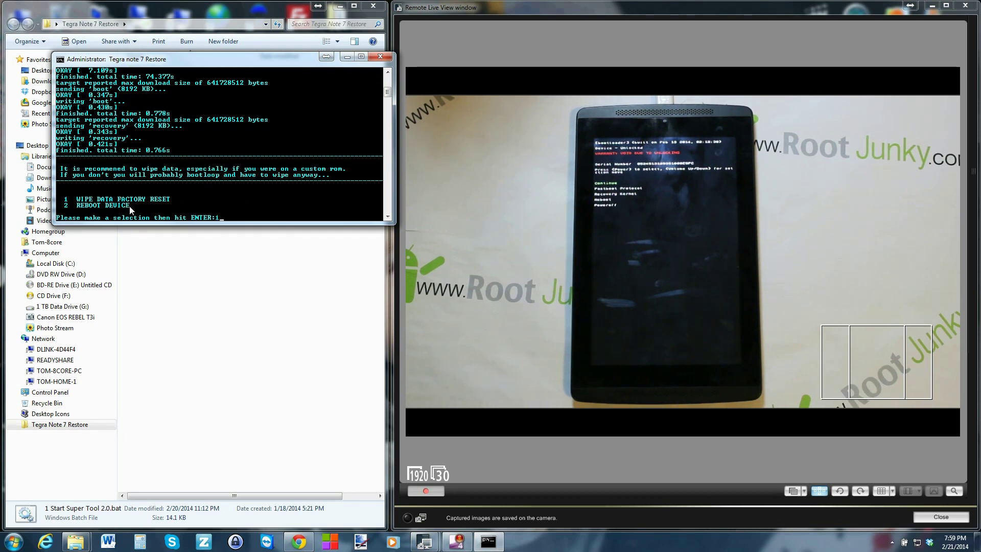
key("Return")
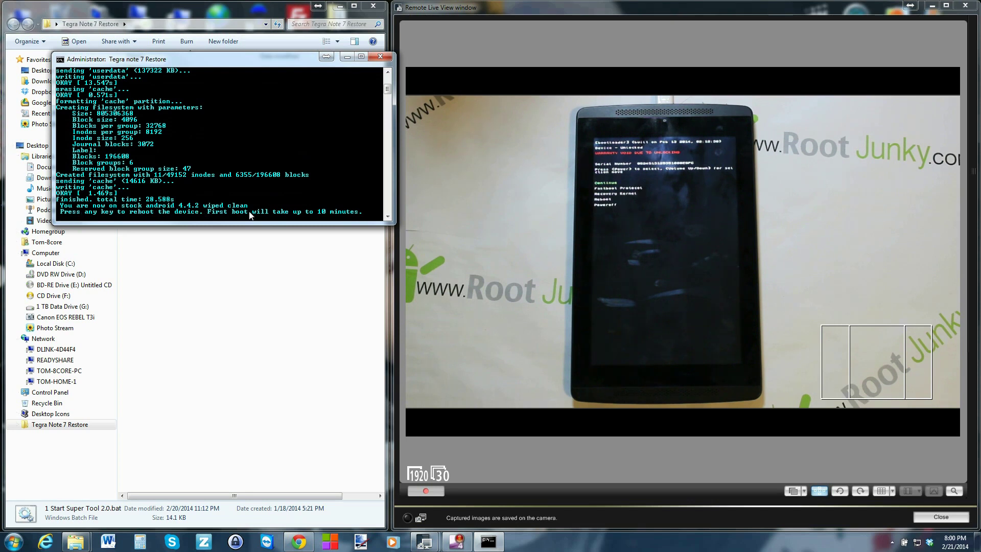
key("Return")
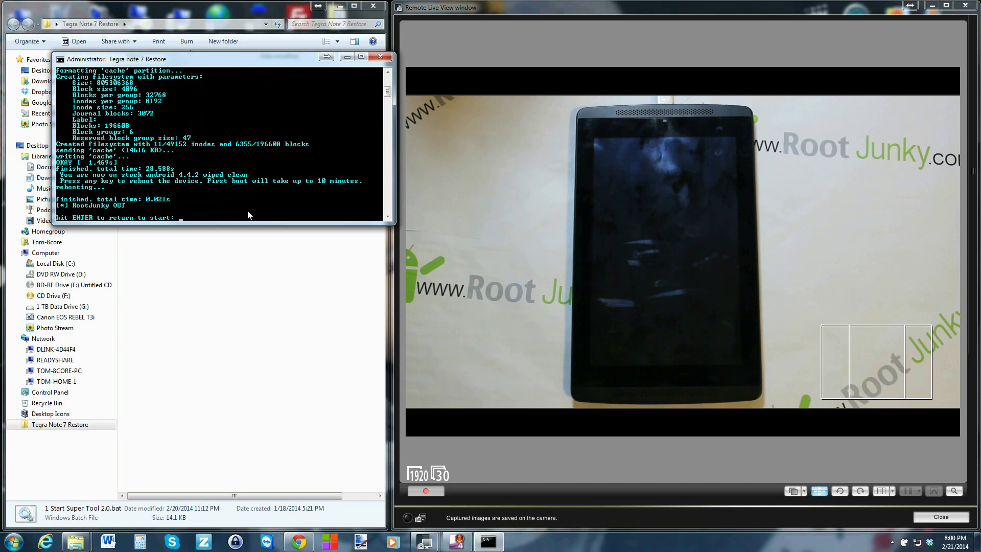
key("Return")
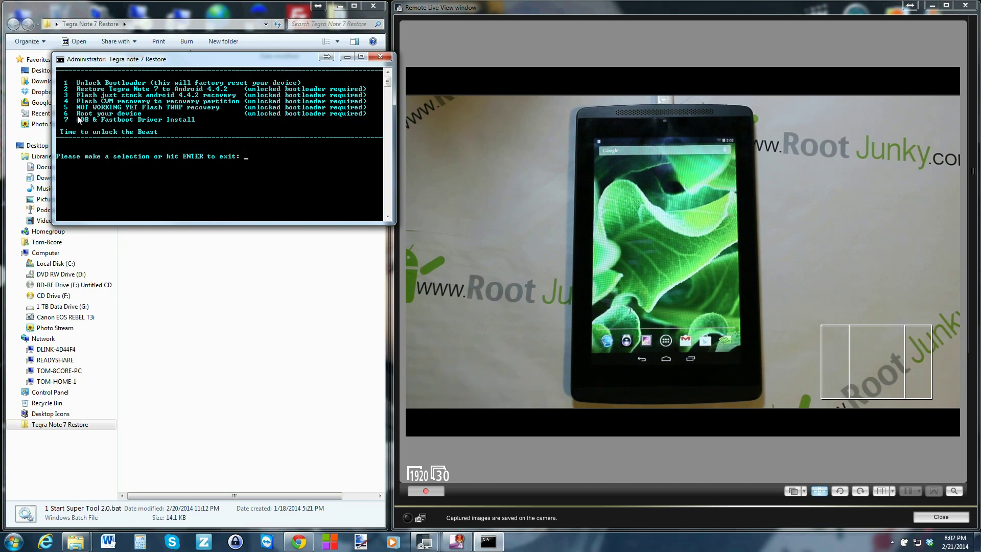
key("Return")
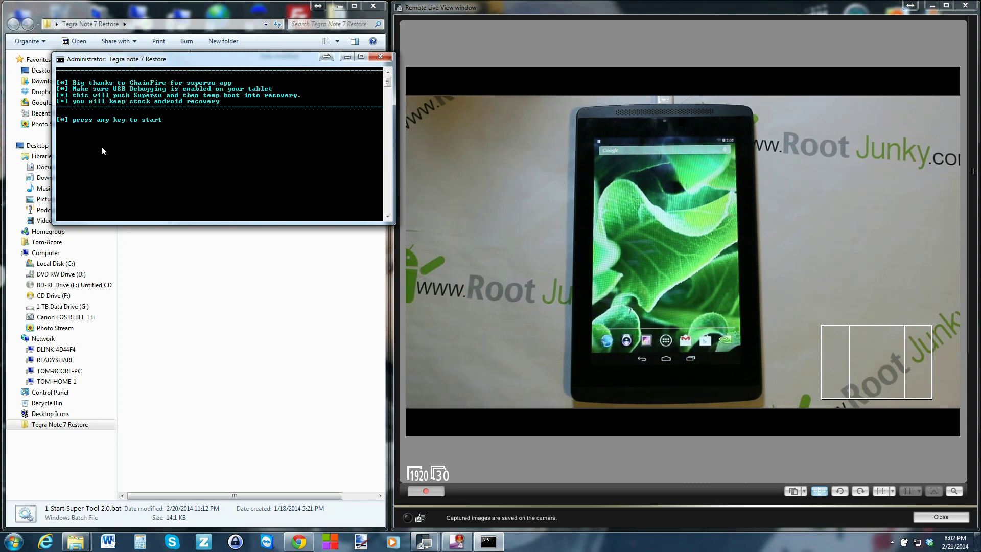
key("Return")
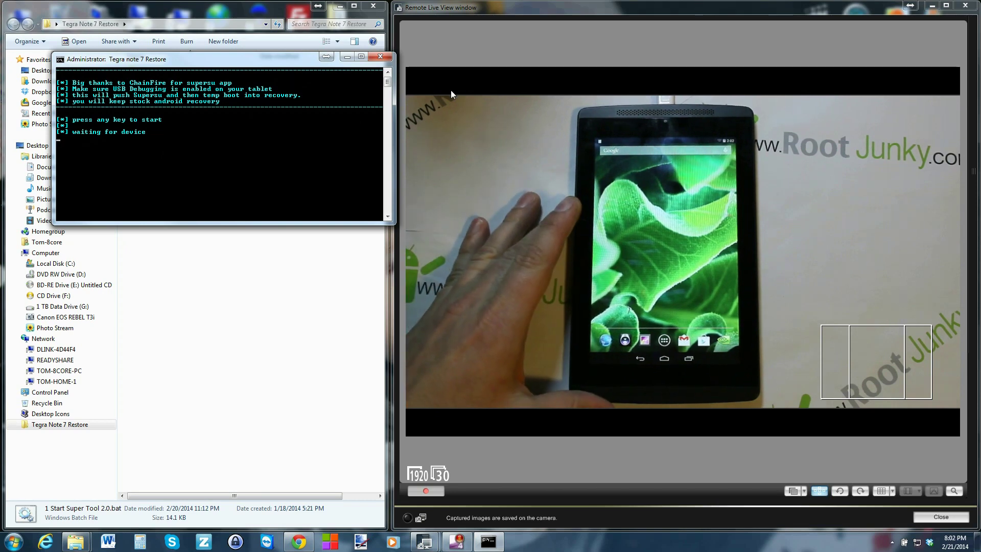
left_click(380, 56)
- Relaunch 1 Start Super Tool 2.0.bat and run option 6, Root your device, to push SuperSU and boot the tablet into recovery
double_click(185, 93)
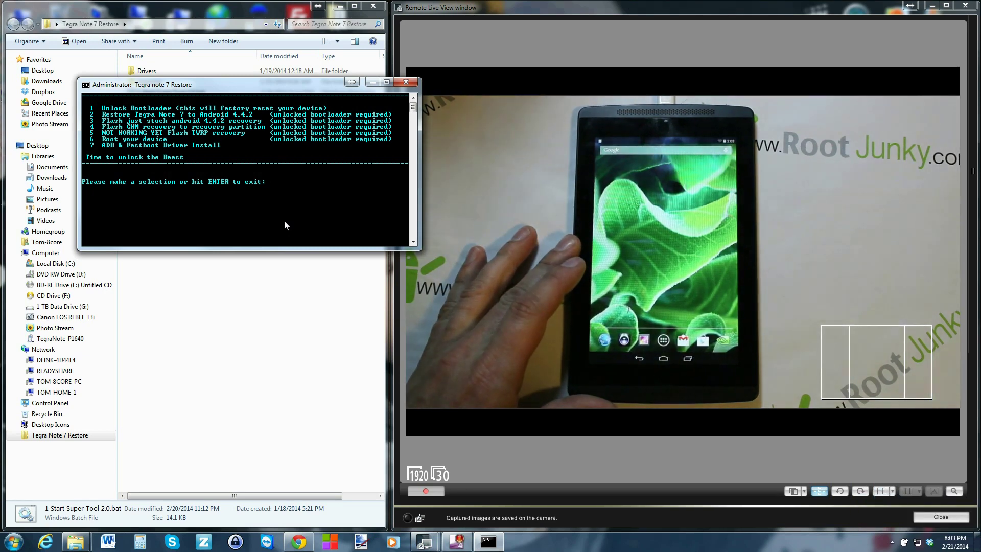
type("6")
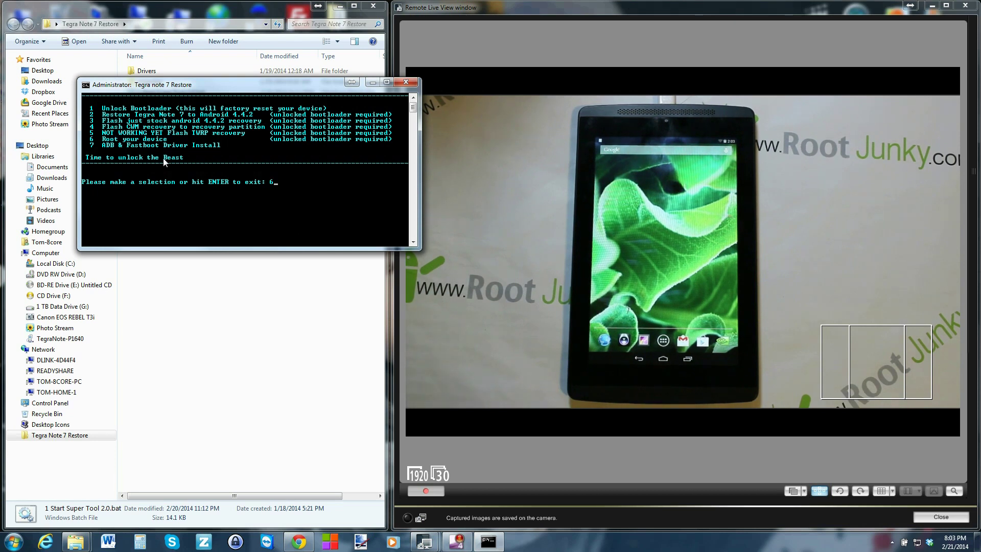
key("Return")
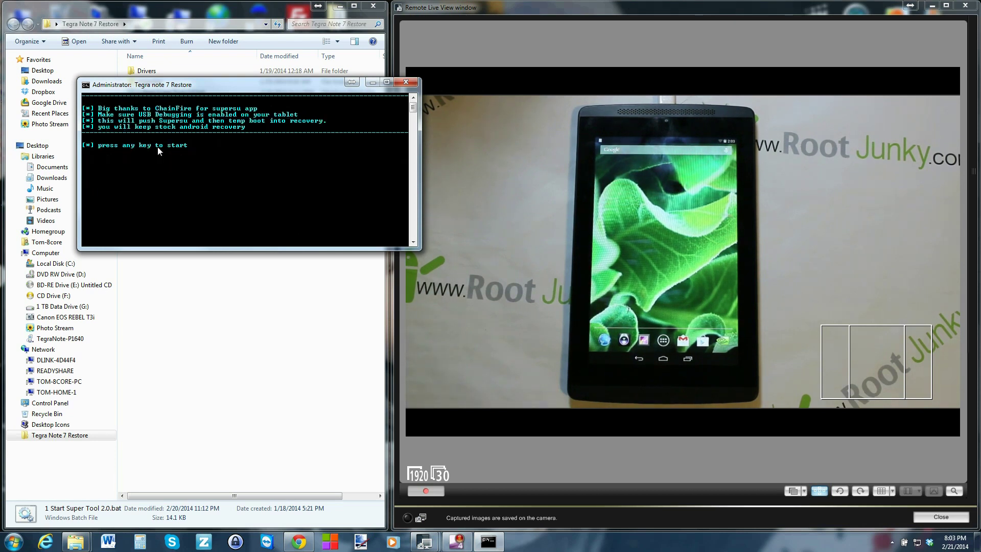
key("Return")
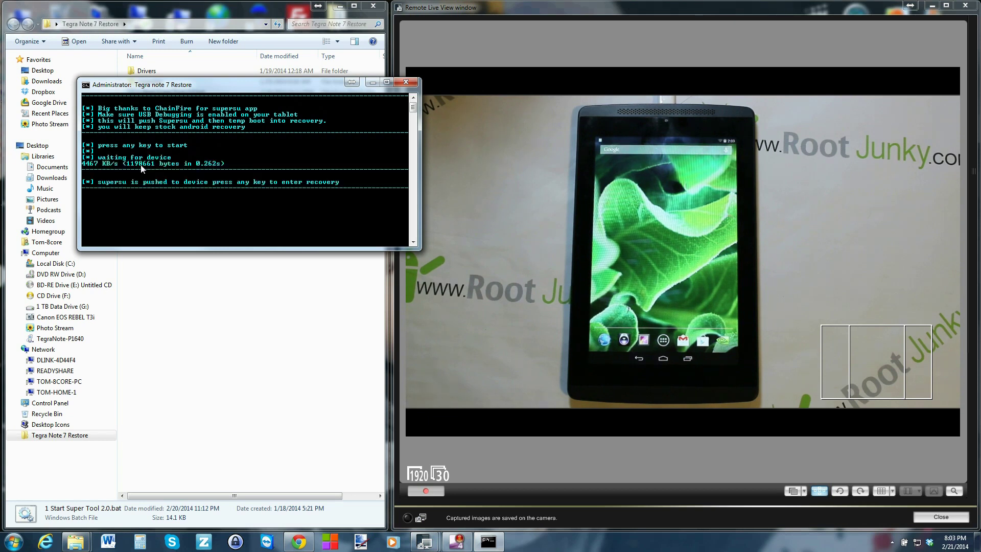
key("Return")
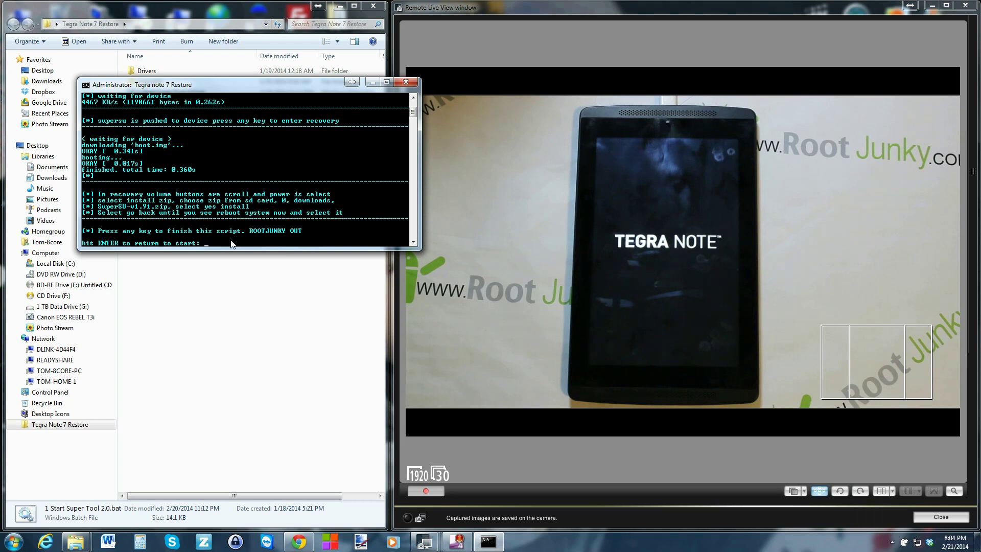
key("Return")
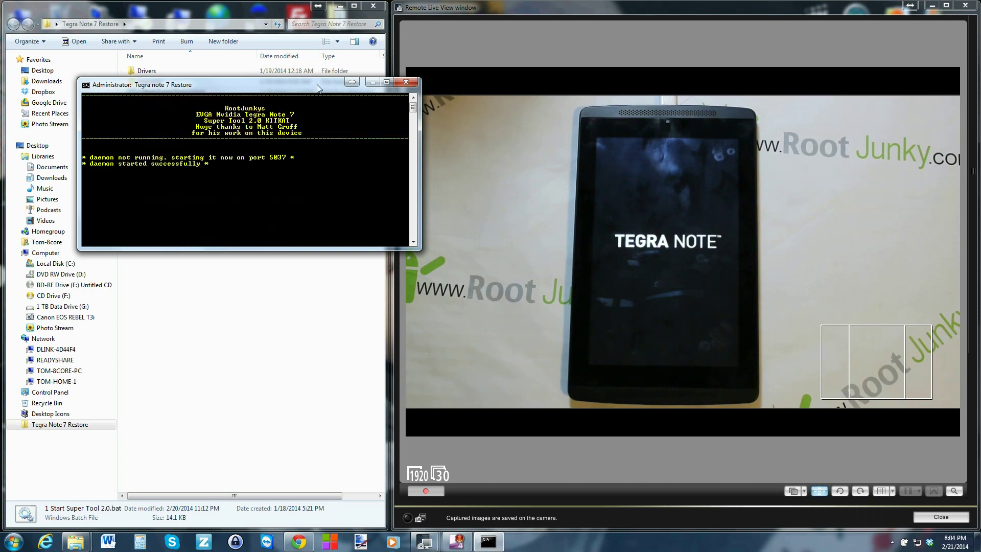
left_click_drag(311, 88, 276, 87)
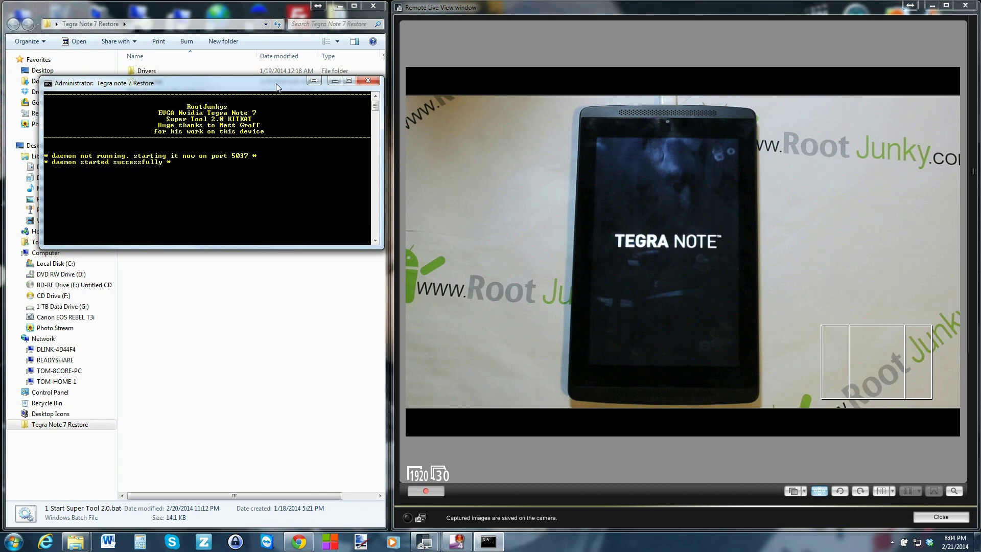